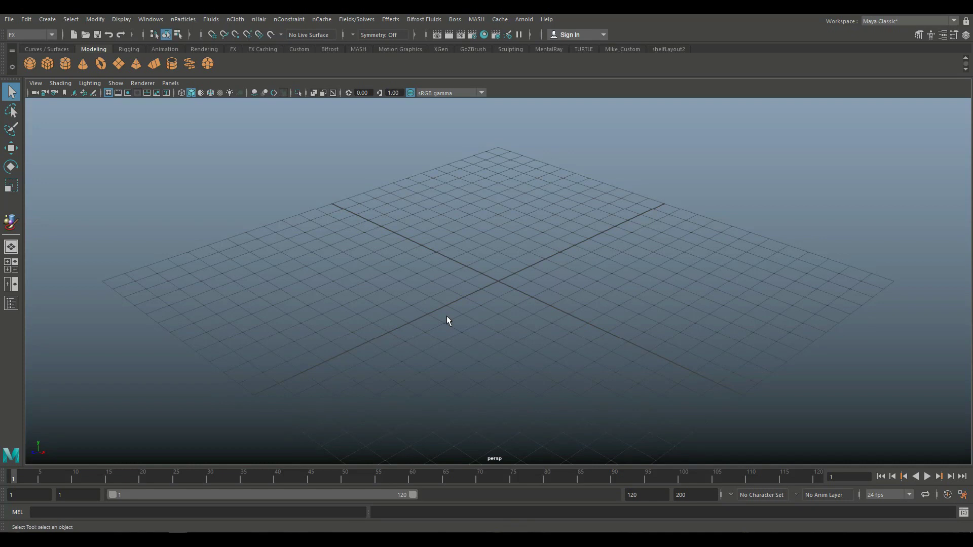
# - Create a polygon sphere and a copy offset along the X axis
pyautogui.click(30, 64)
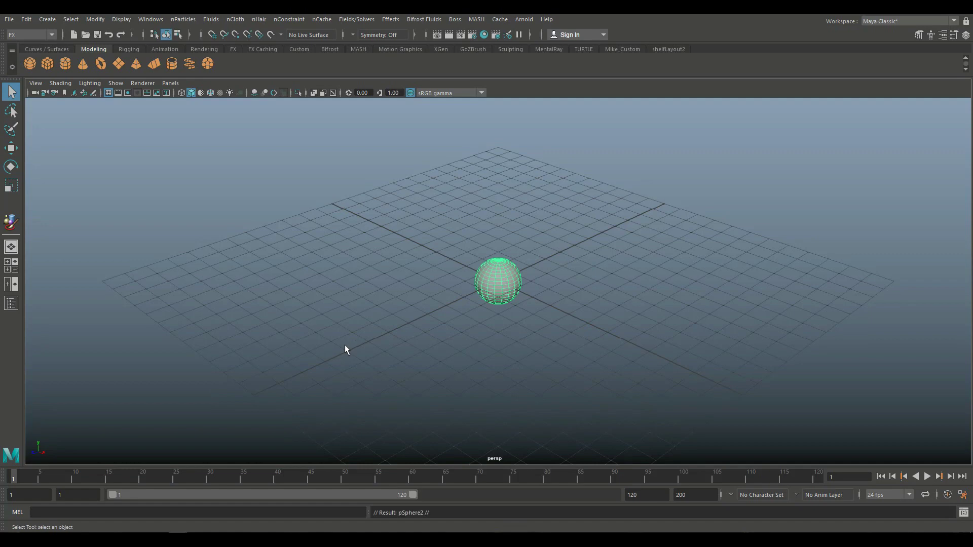
pyautogui.press('w')
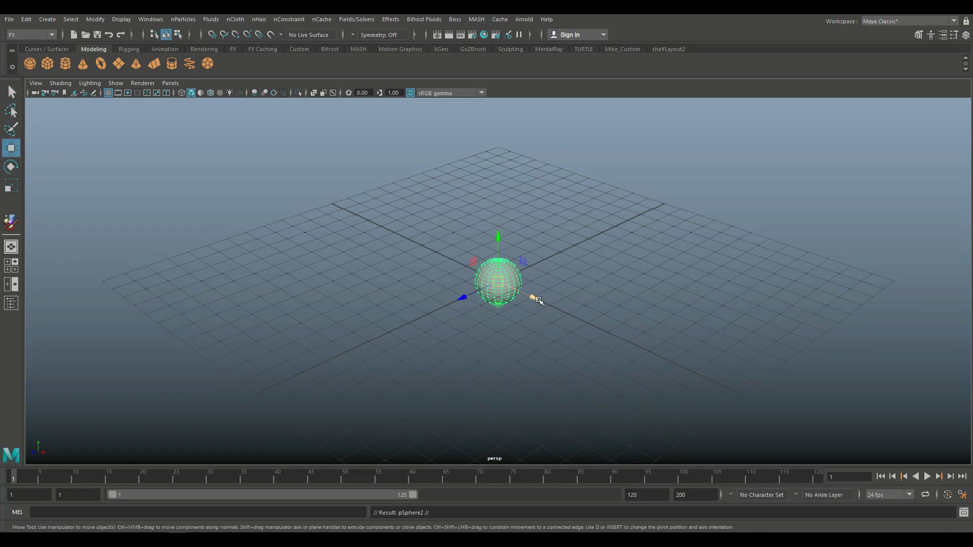
pyautogui.moveTo(533, 299); pyautogui.dragTo(615, 346)
pyautogui.keyDown('alt'); pyautogui.moveTo(510, 360); pyautogui.dragTo(544, 360); pyautogui.keyUp('alt')
# - Repeat the offset copy three times for five spheres, then select the first two
pyautogui.hotkey('shift', 'd')
pyautogui.hotkey('shift', 'd')
pyautogui.hotkey('shift', 'd')
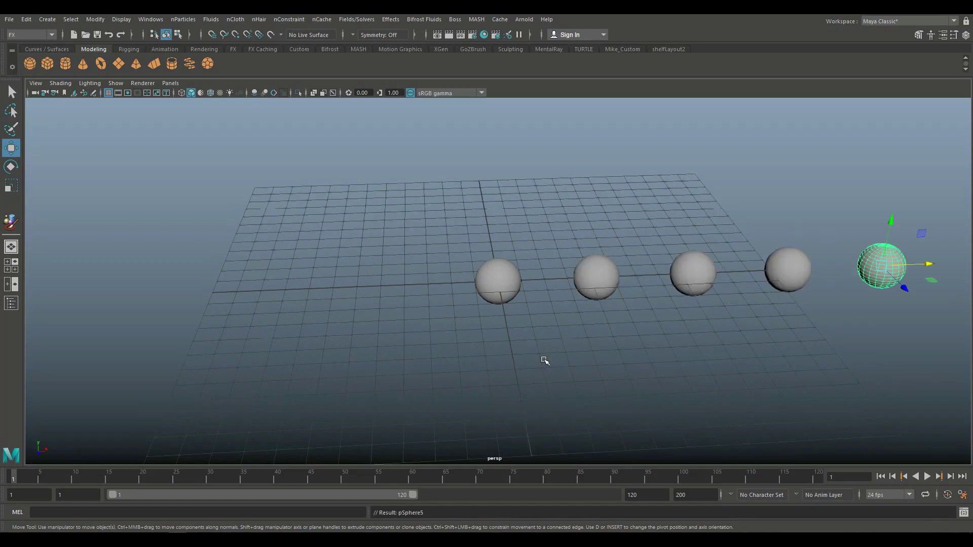
pyautogui.keyDown('alt'); pyautogui.moveTo(529, 351); pyautogui.dragTo(352, 326); pyautogui.keyUp('alt')
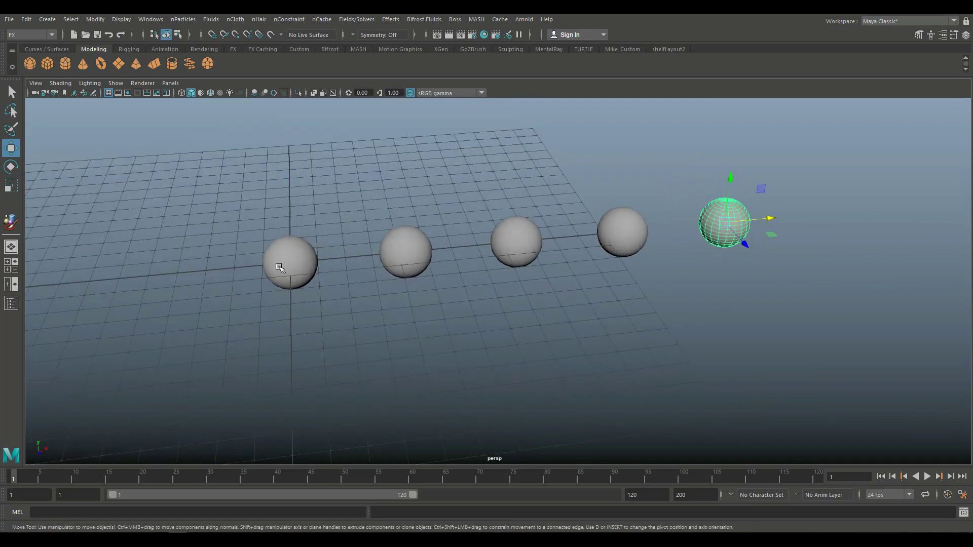
pyautogui.click(289, 254)
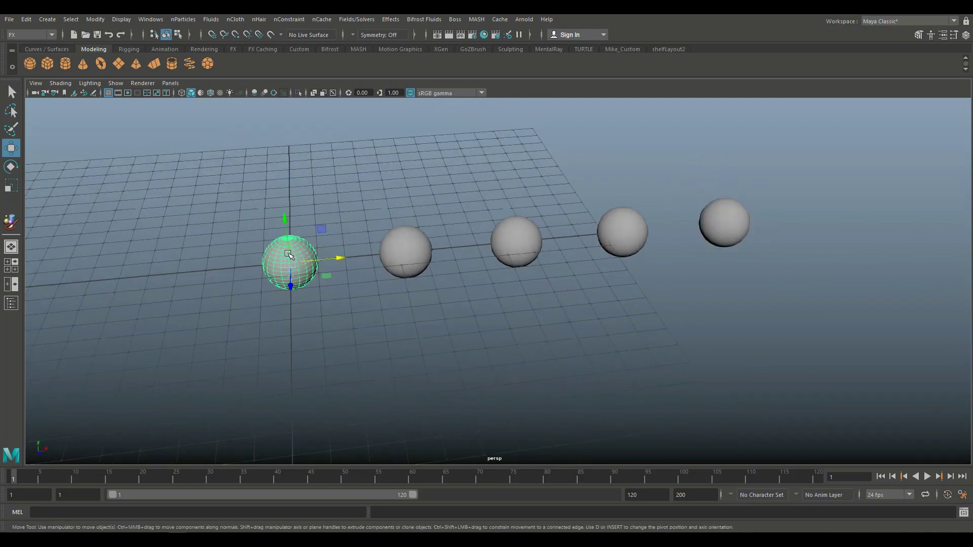
pyautogui.click(421, 246)
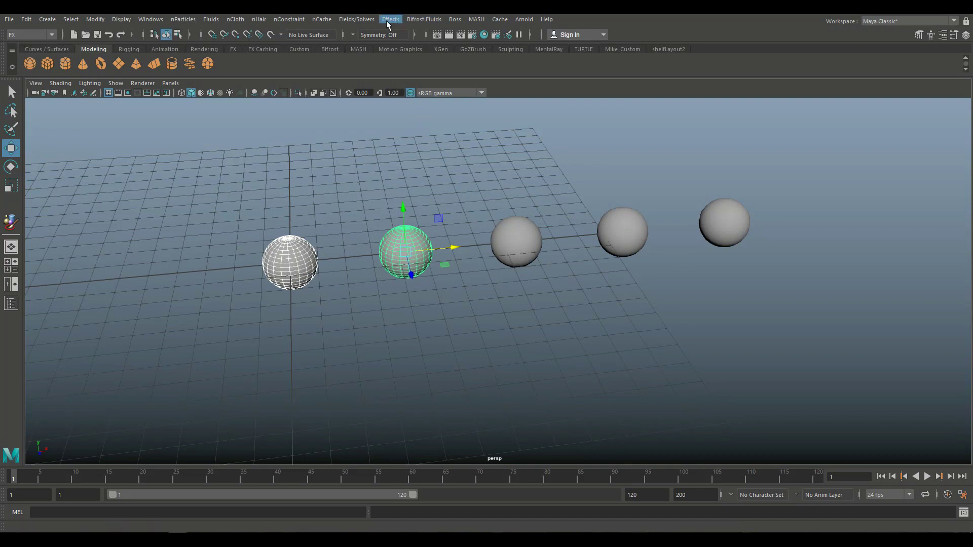
# - Create a pin constraint between the first two spheres using the Create Pin Constraint options
pyautogui.click(364, 20)
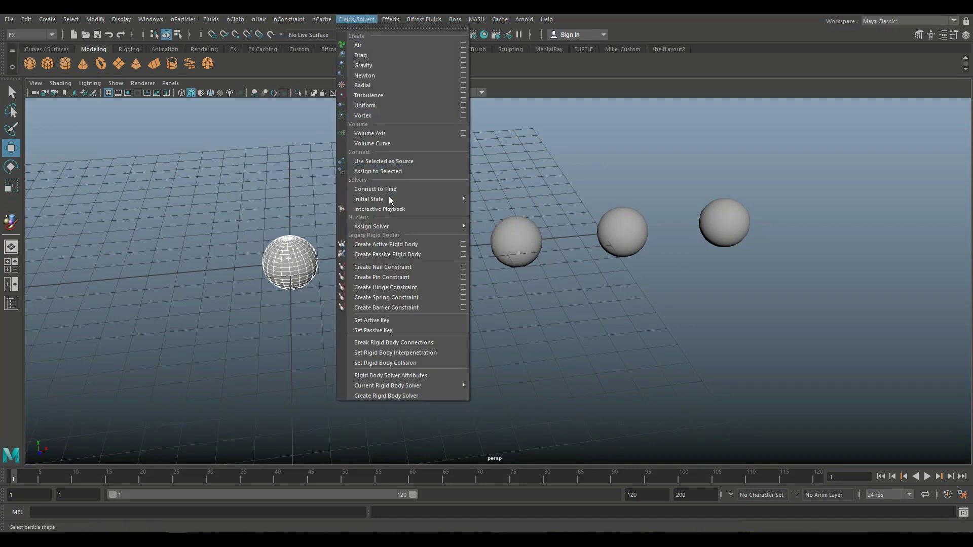
pyautogui.click(464, 277)
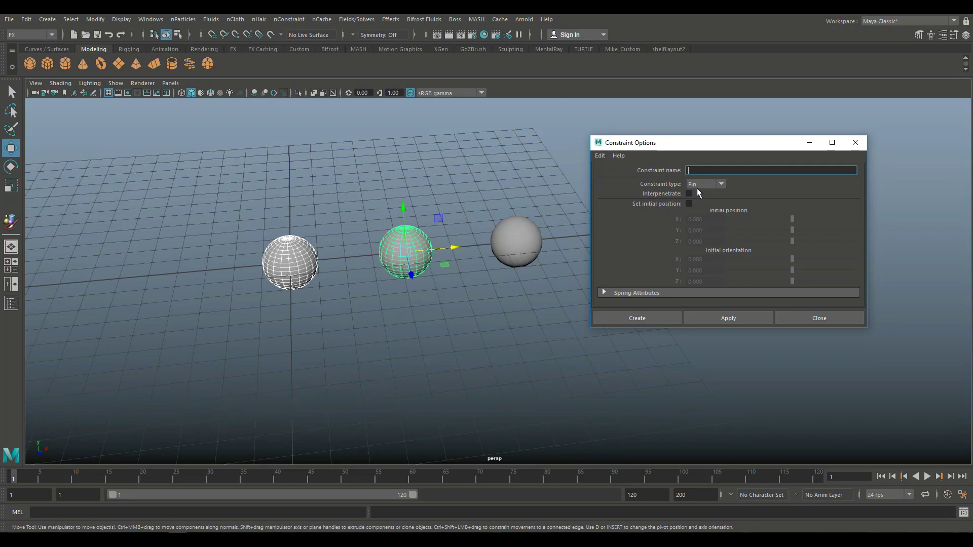
pyautogui.click(636, 319)
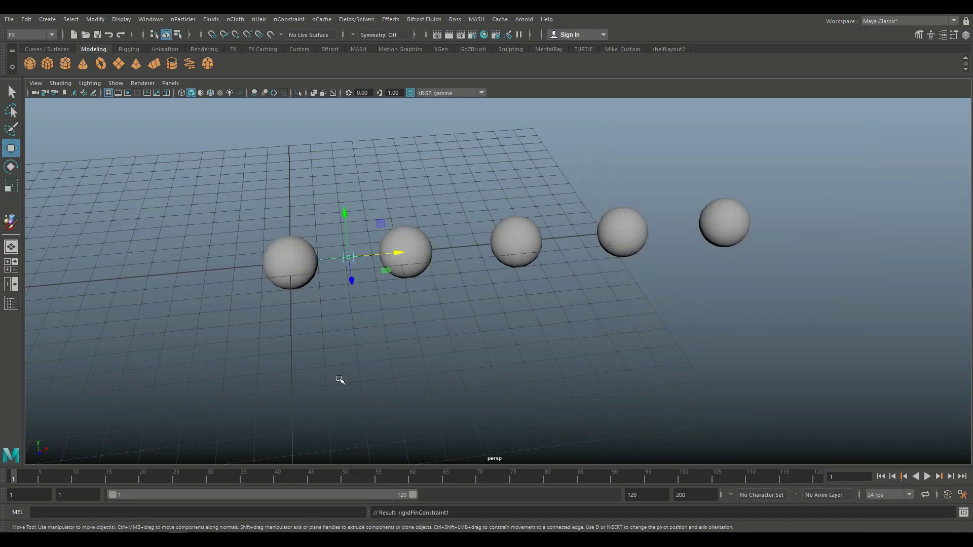
pyautogui.scroll(3, 337, 380)
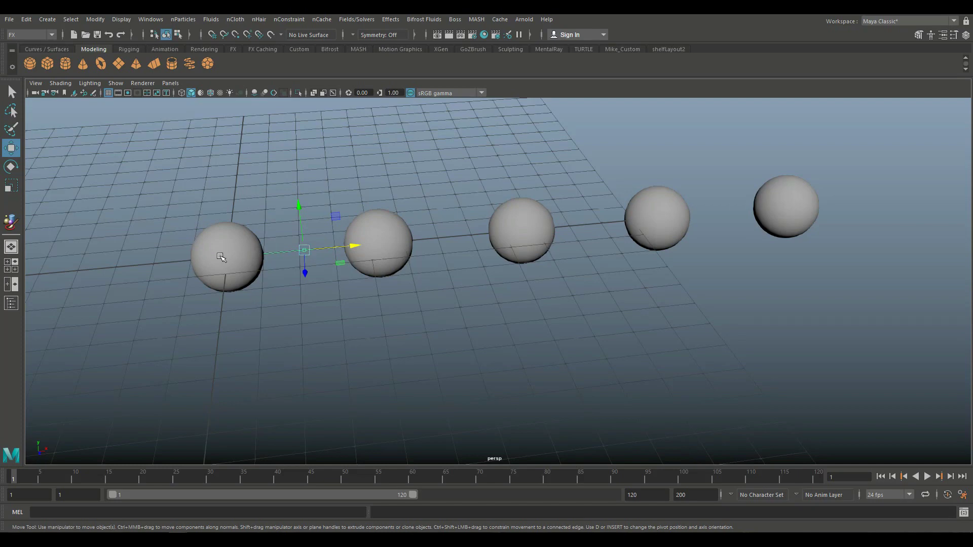
pyautogui.scroll(-2, 388, 288)
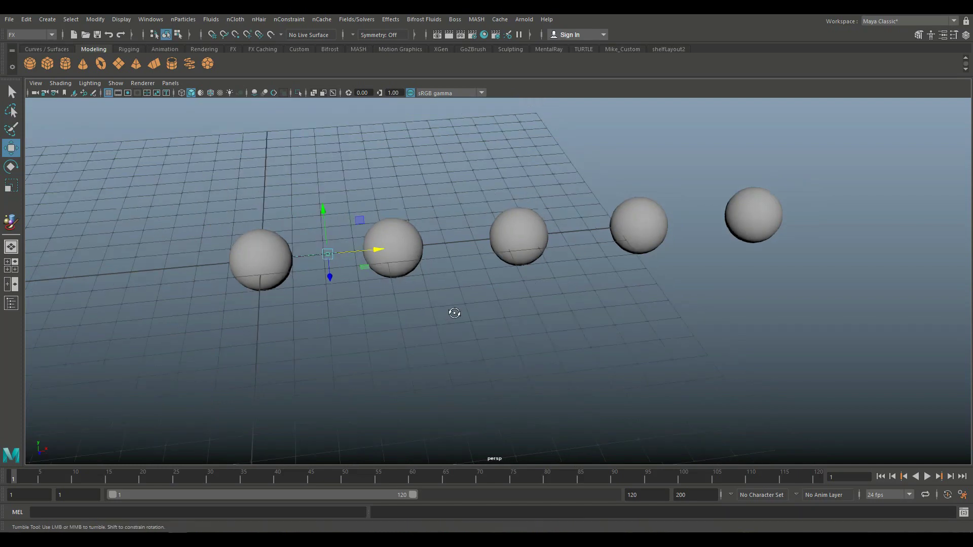
# - Pin spheres two–three, three–four and four–five by repeating the pin constraint with G
pyautogui.keyDown('alt'); pyautogui.moveTo(450, 314); pyautogui.dragTo(451, 316); pyautogui.keyUp('alt')
pyautogui.click(408, 229)
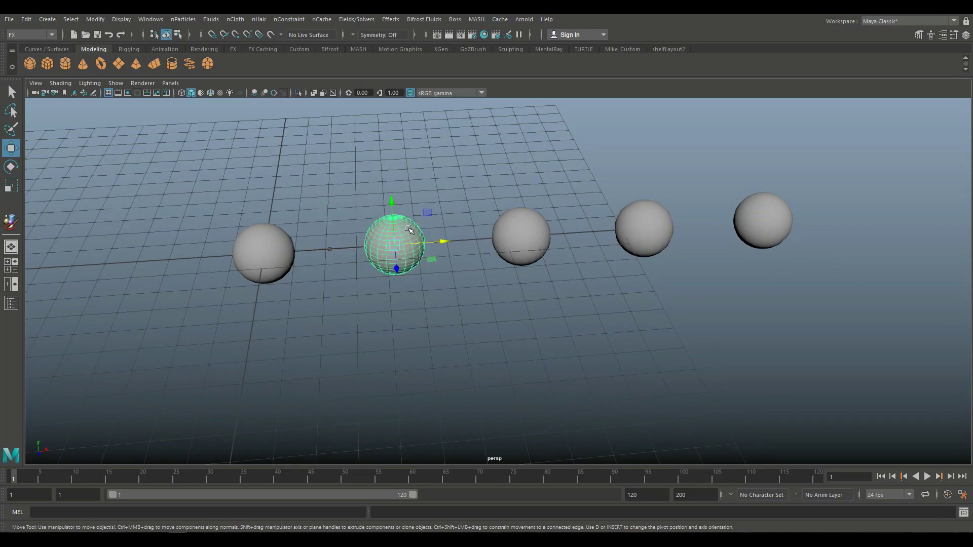
pyautogui.keyDown('shift'); pyautogui.click(540, 229); pyautogui.keyUp('shift')
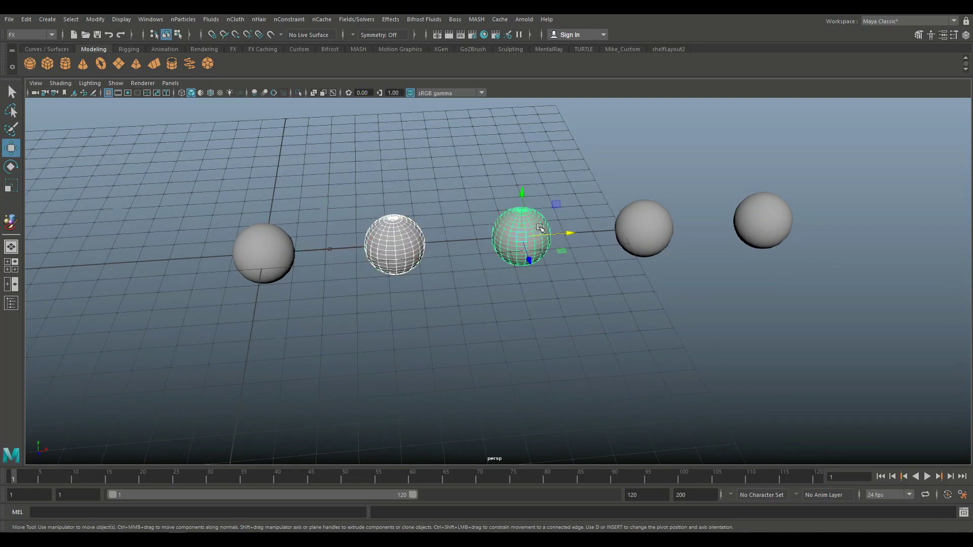
pyautogui.press('g')
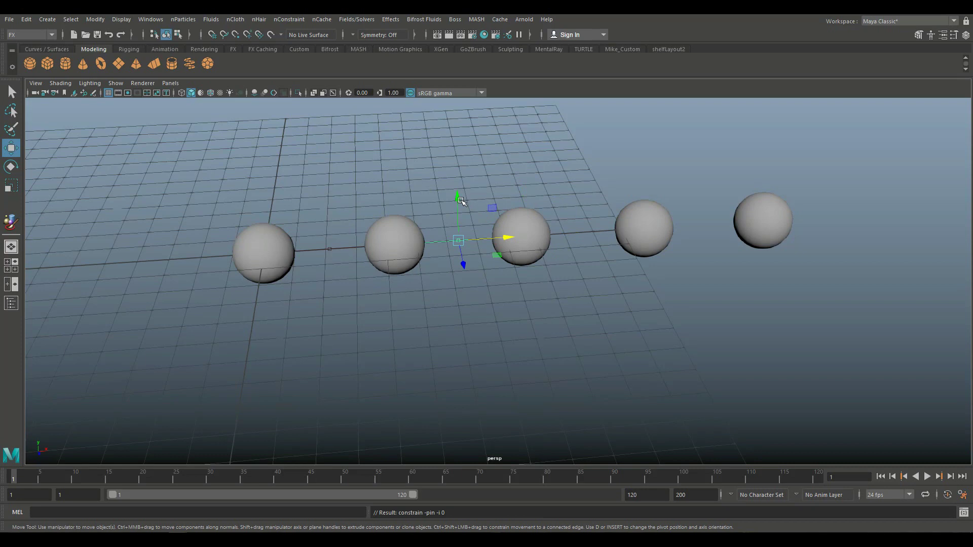
pyautogui.click(524, 227)
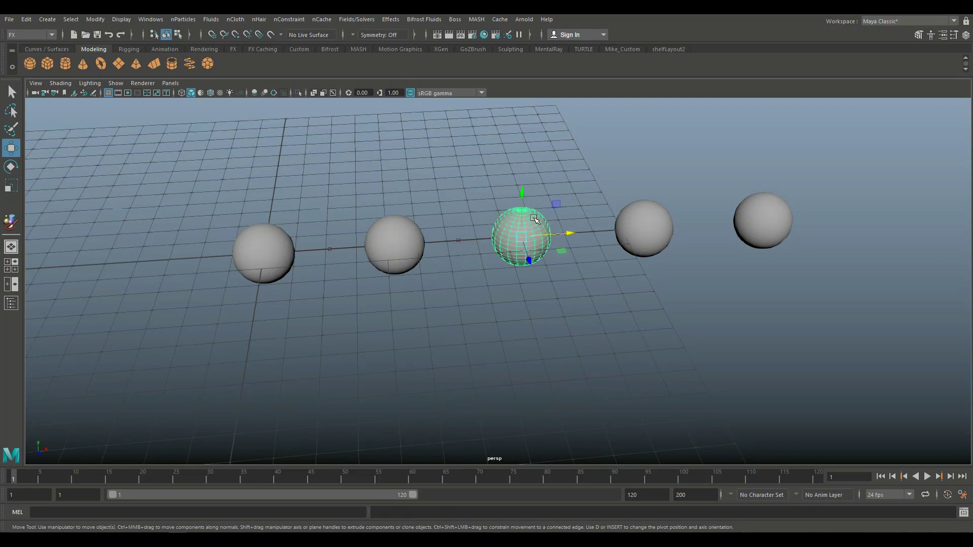
pyautogui.keyDown('shift'); pyautogui.click(663, 222); pyautogui.keyUp('shift')
pyautogui.press('g')
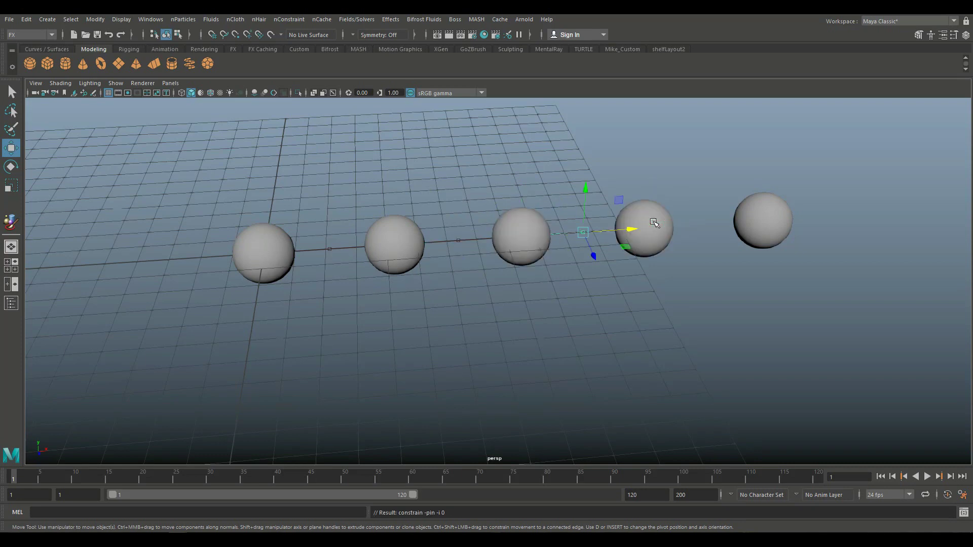
pyautogui.click(653, 219)
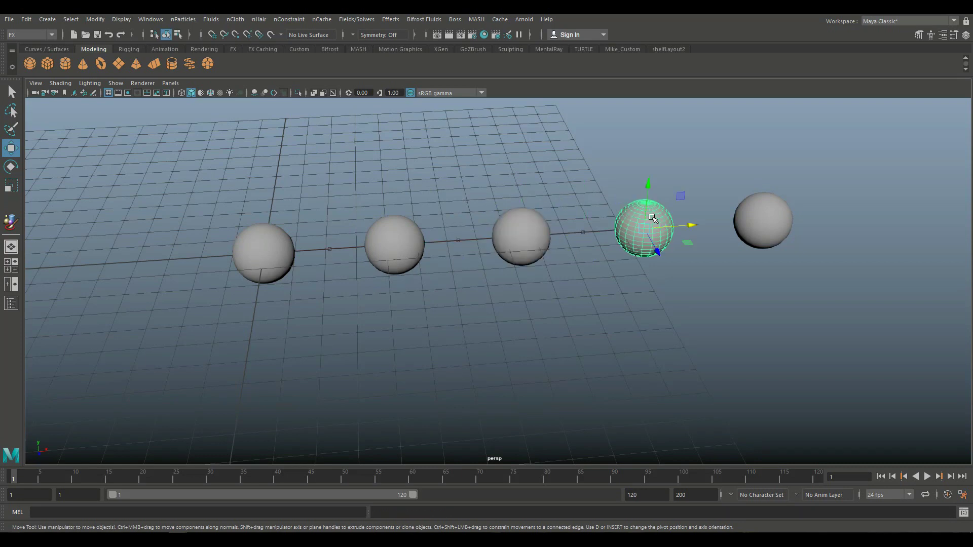
pyautogui.keyDown('shift'); pyautogui.click(775, 212); pyautogui.keyUp('shift')
pyautogui.press('g')
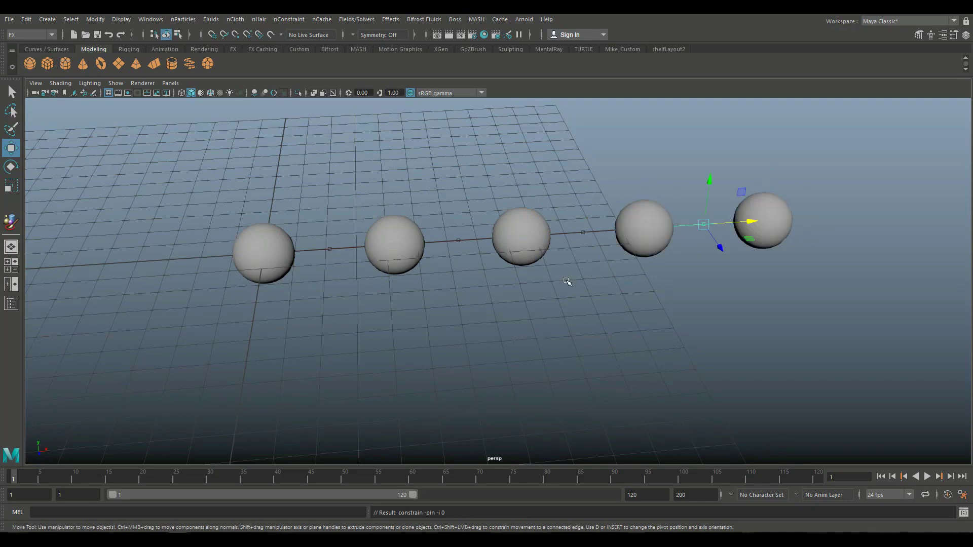
# - Select the first sphere of the chain
pyautogui.scroll(-3, 566, 282)
pyautogui.moveTo(532, 289)
pyautogui.keyDown('alt'); pyautogui.mouseDown()
pyautogui.moveTo(512, 297)
pyautogui.moveTo(528, 305)
pyautogui.moveTo(527, 288)
pyautogui.moveTo(530, 298)
pyautogui.mouseUp(); pyautogui.keyUp('alt')
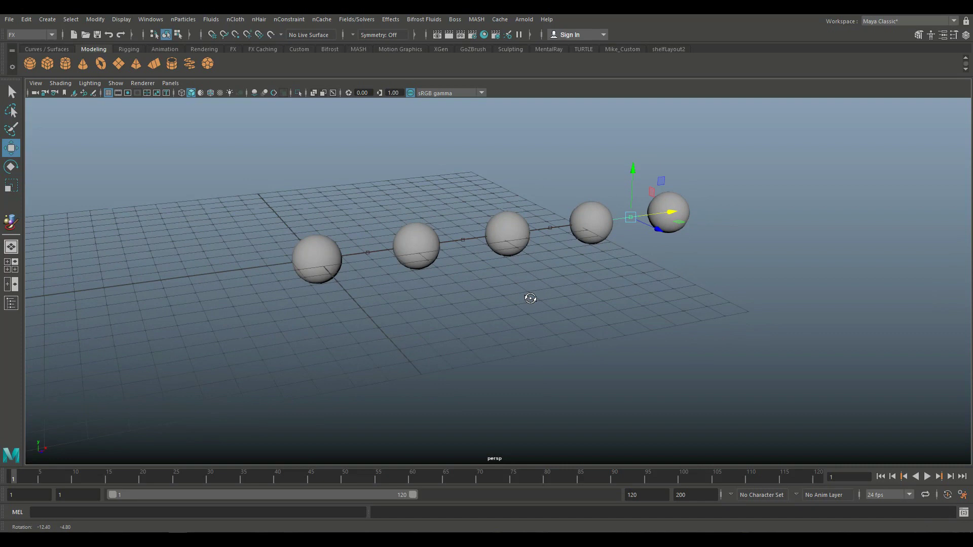
pyautogui.scroll(2, 523, 302)
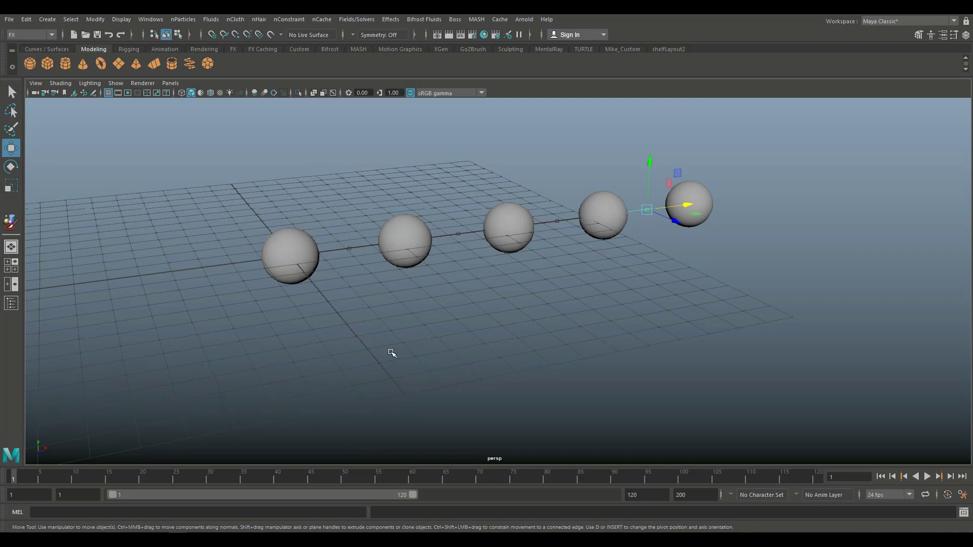
pyautogui.click(283, 250)
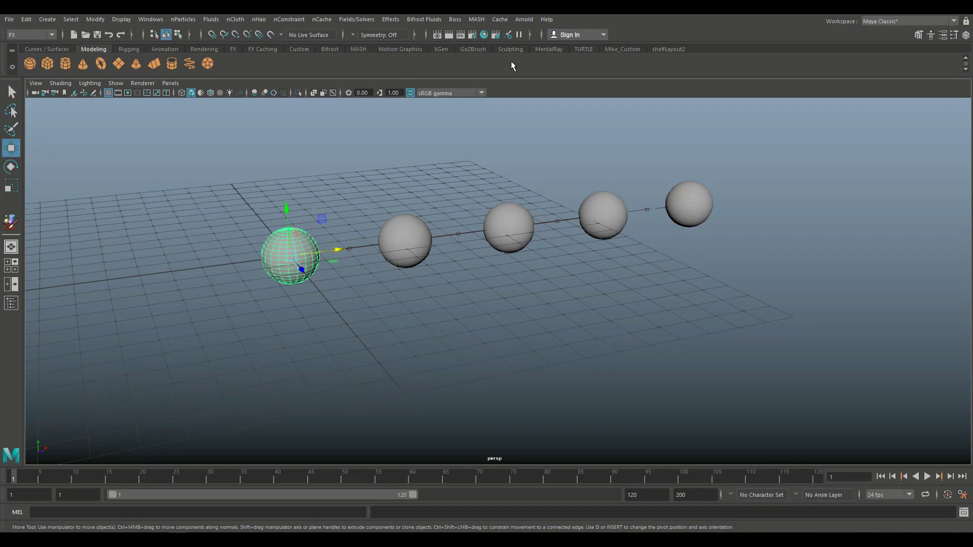
# - Add an air field with magnitude 38.723 to the first sphere
pyautogui.click(355, 20)
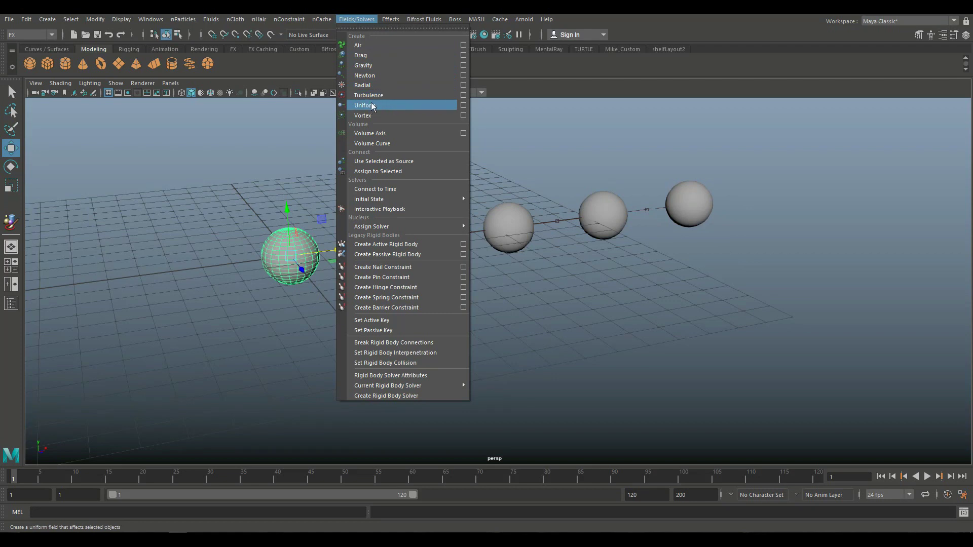
pyautogui.click(463, 45)
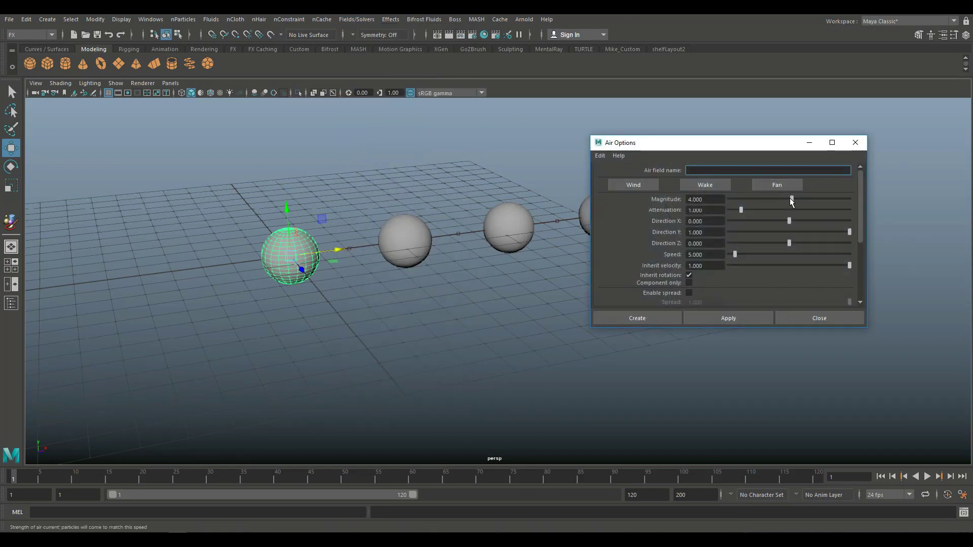
pyautogui.moveTo(792, 198); pyautogui.dragTo(812, 200)
pyautogui.click(645, 318)
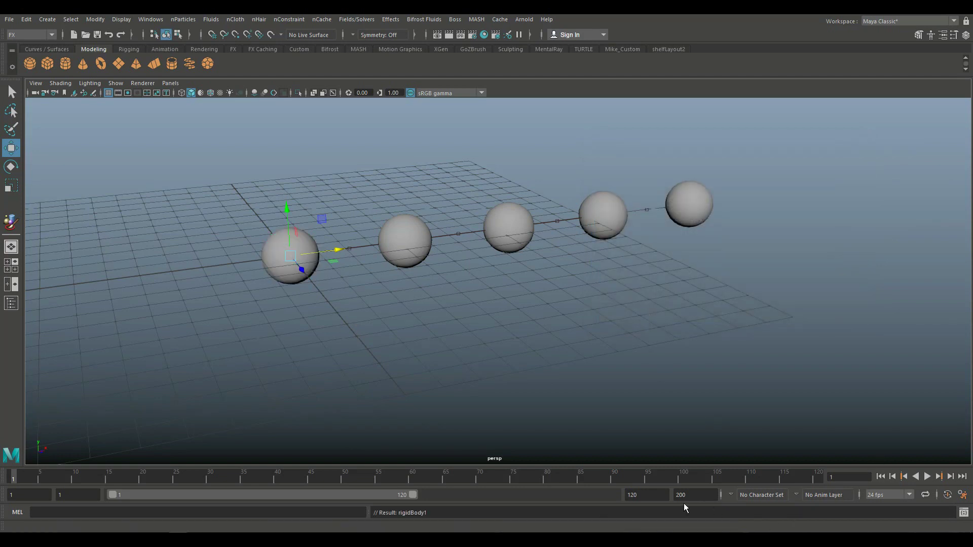
pyautogui.doubleClick(646, 495)
pyautogui.write('500')
pyautogui.press('Tab')
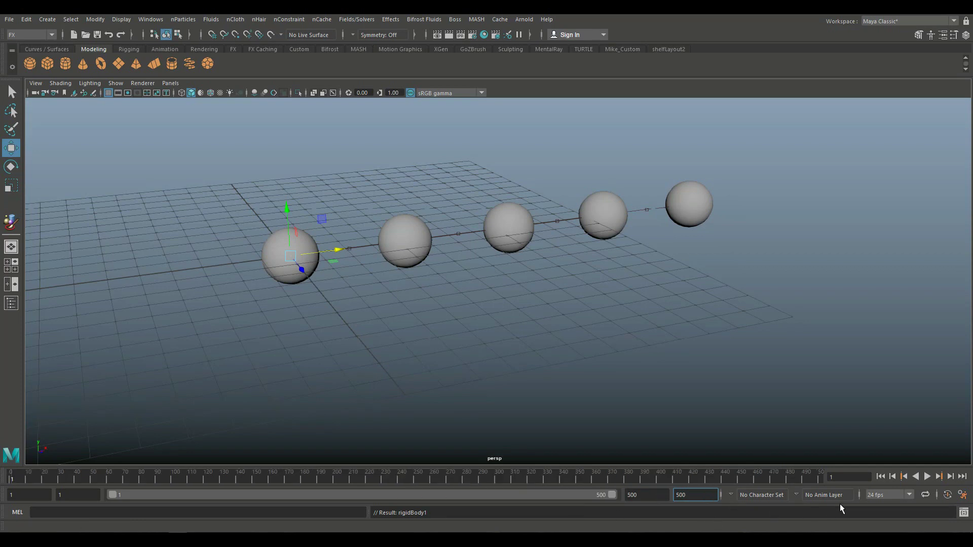
pyautogui.click(925, 477)
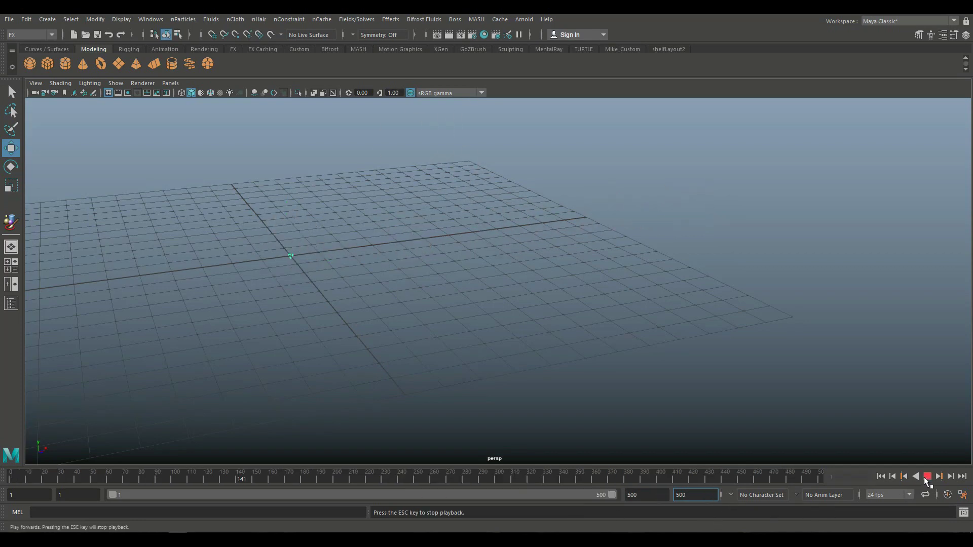
pyautogui.click(924, 477)
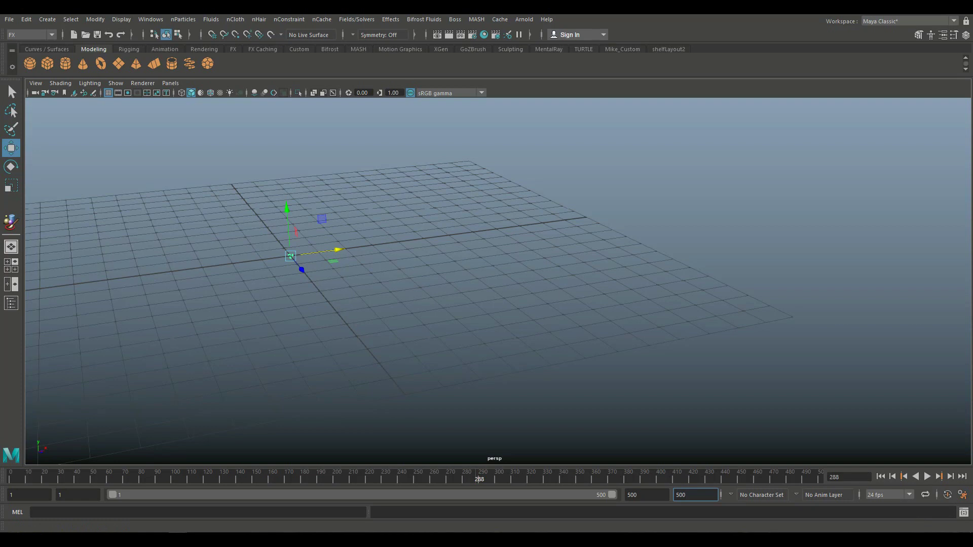
pyautogui.hotkey('alt', 'v')
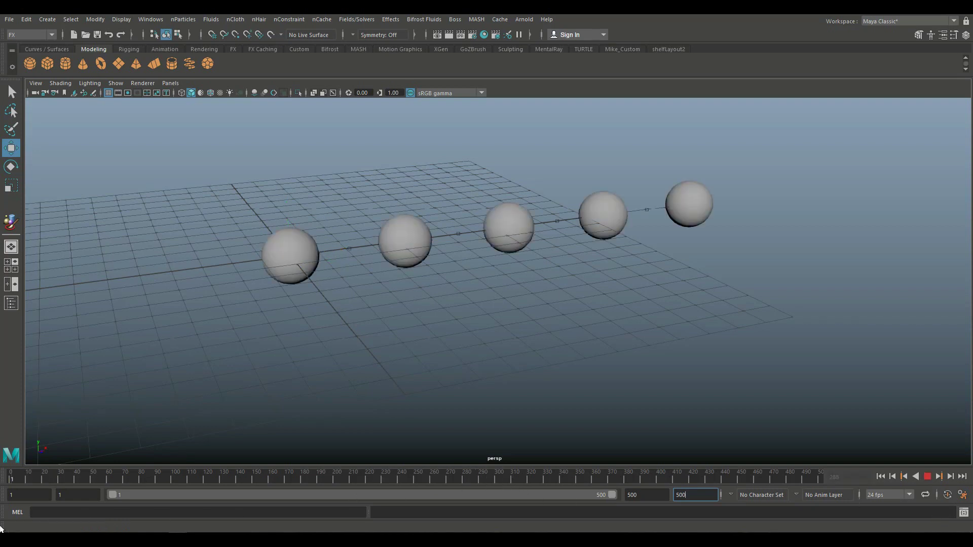
pyautogui.press('Escape')
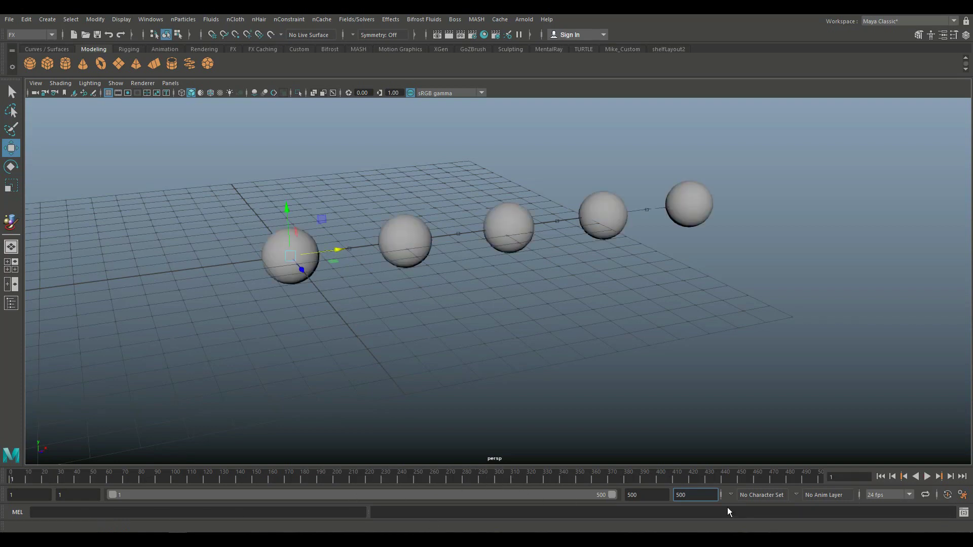
# - Set the Time Slider playback speed to 24 fps x 0.5 in the animation preferences
pyautogui.click(962, 499)
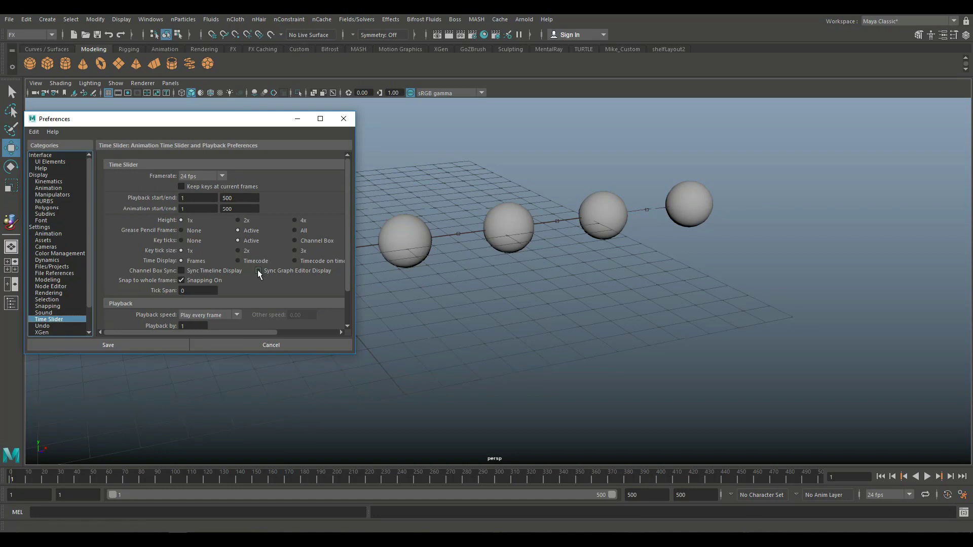
pyautogui.click(235, 315)
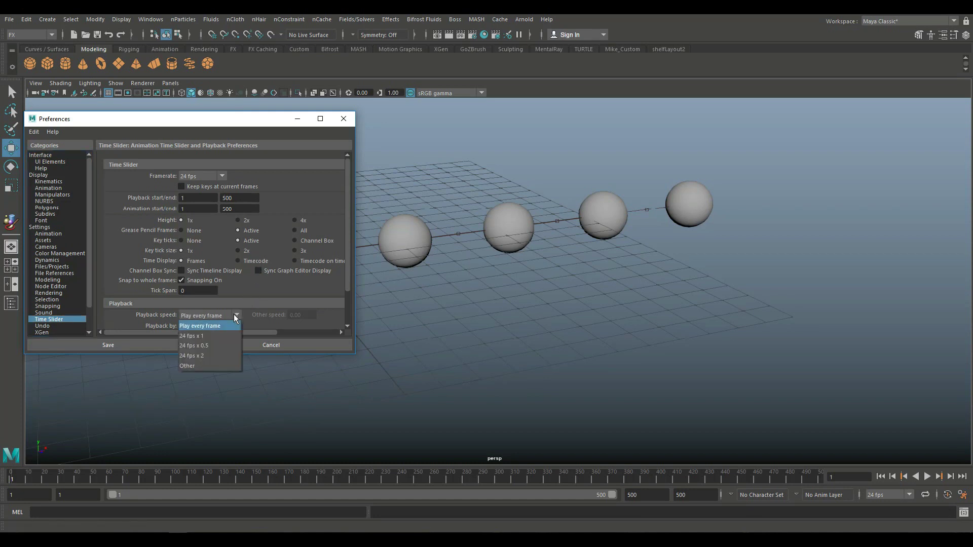
pyautogui.click(211, 346)
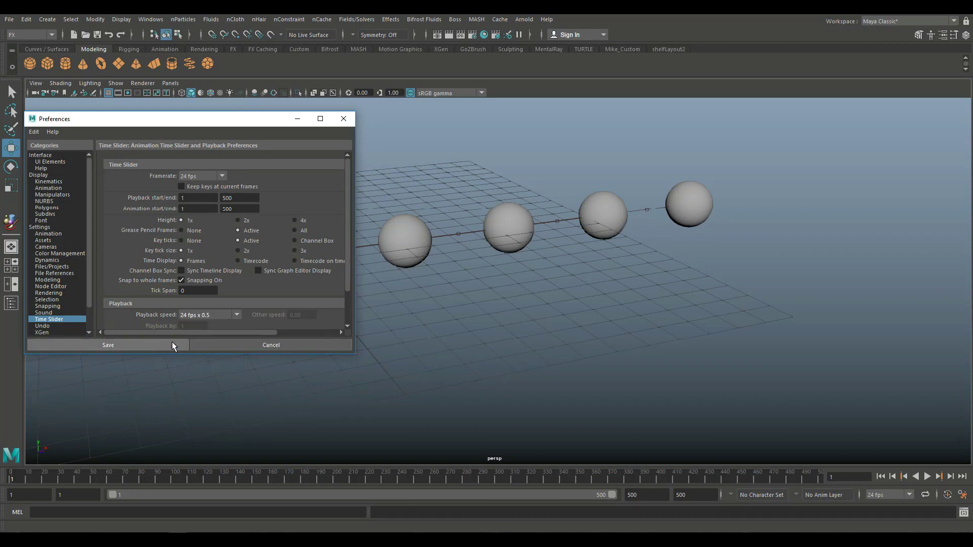
# - Save the preferences and play the simulation, pulling the camera back to see the chain
pyautogui.click(343, 119)
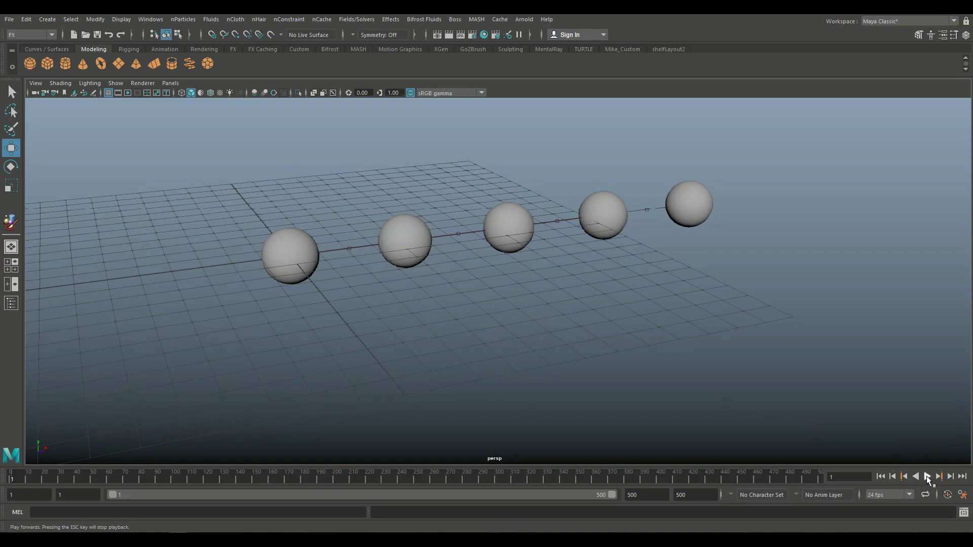
pyautogui.click(927, 476)
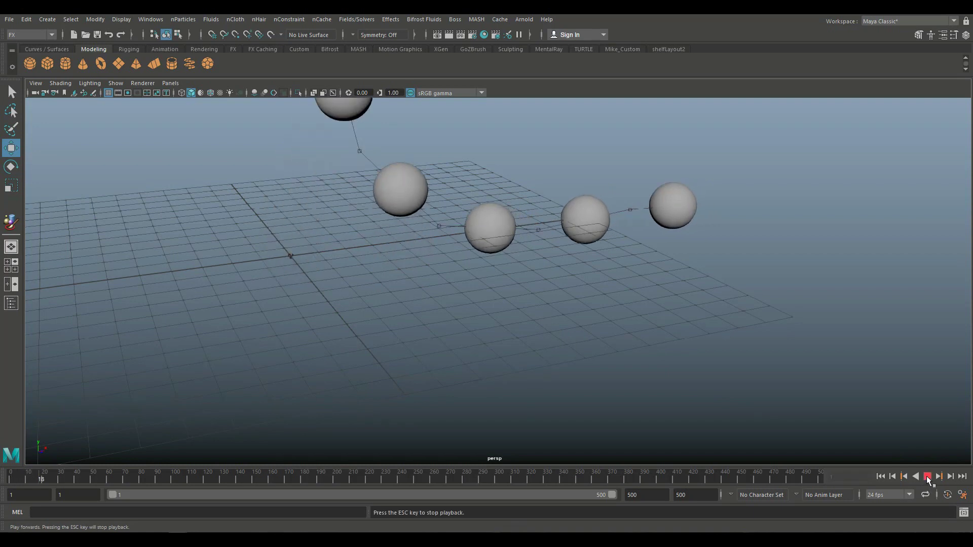
pyautogui.click(927, 477)
pyautogui.keyDown('alt'); pyautogui.moveTo(748, 378); pyautogui.dragTo(695, 370, button='right'); pyautogui.keyUp('alt')
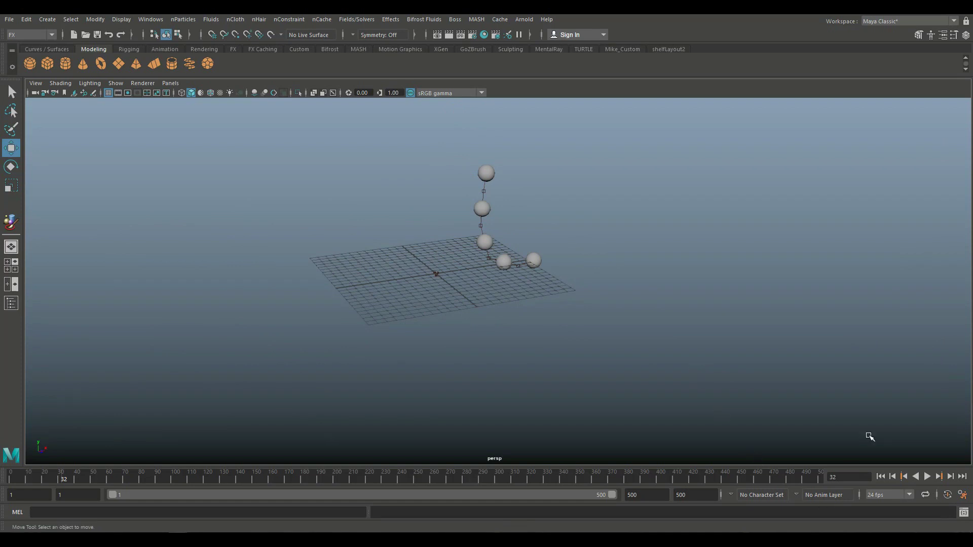
pyautogui.click(926, 478)
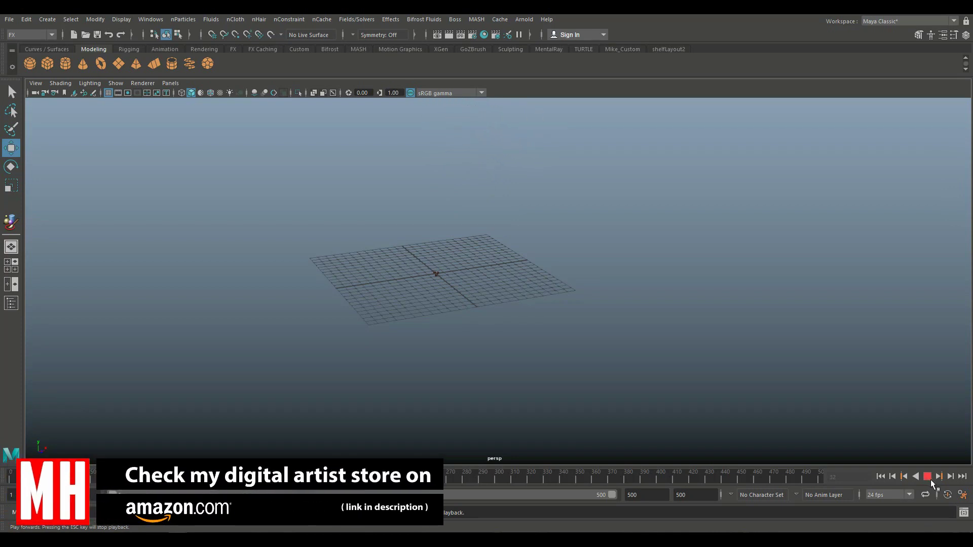
# - Rewind playback to frame 1 and zoom back in
pyautogui.scroll(-5, 590, 368)
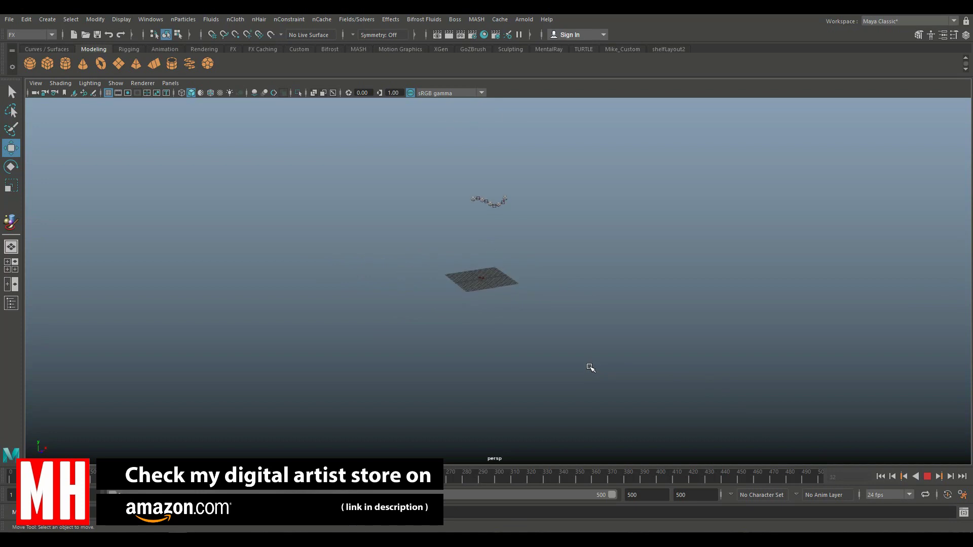
pyautogui.click(926, 478)
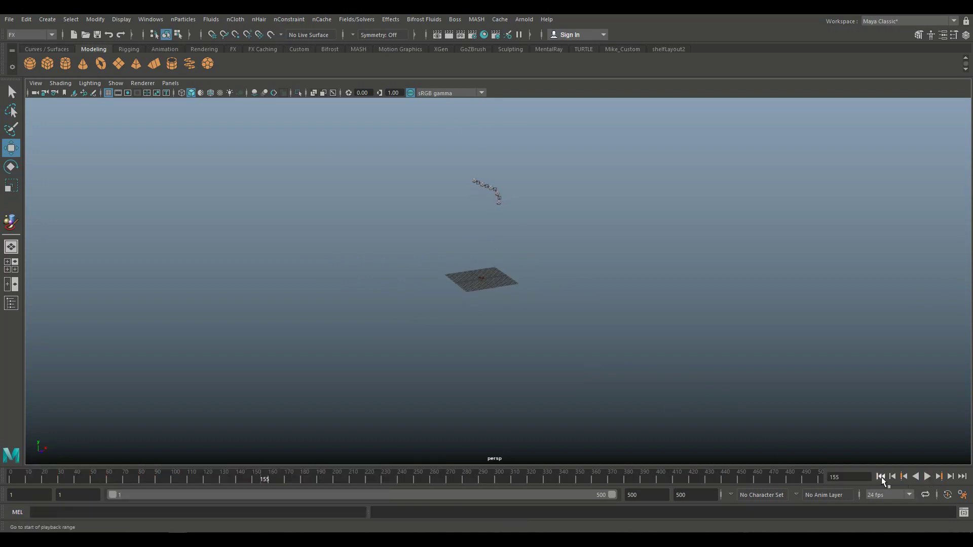
pyautogui.click(881, 476)
pyautogui.scroll(4, 630, 419)
pyautogui.scroll(3, 630, 419)
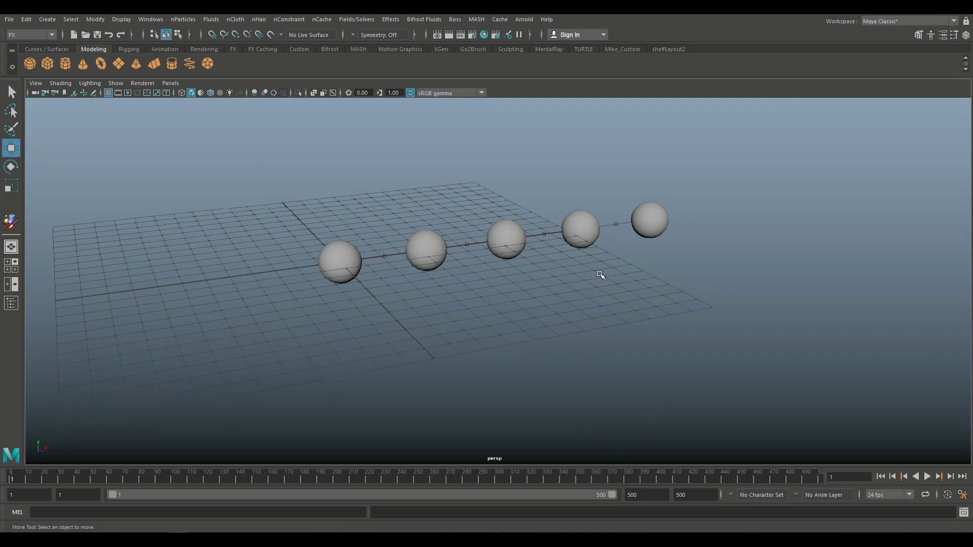
# - Delete airField1 from the scene through the Outliner
pyautogui.click(325, 258)
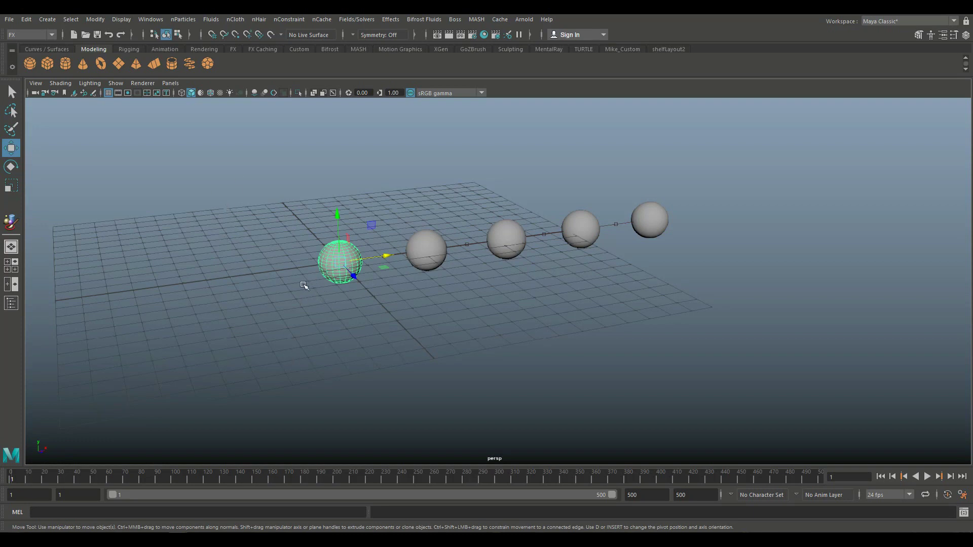
pyautogui.click(10, 304)
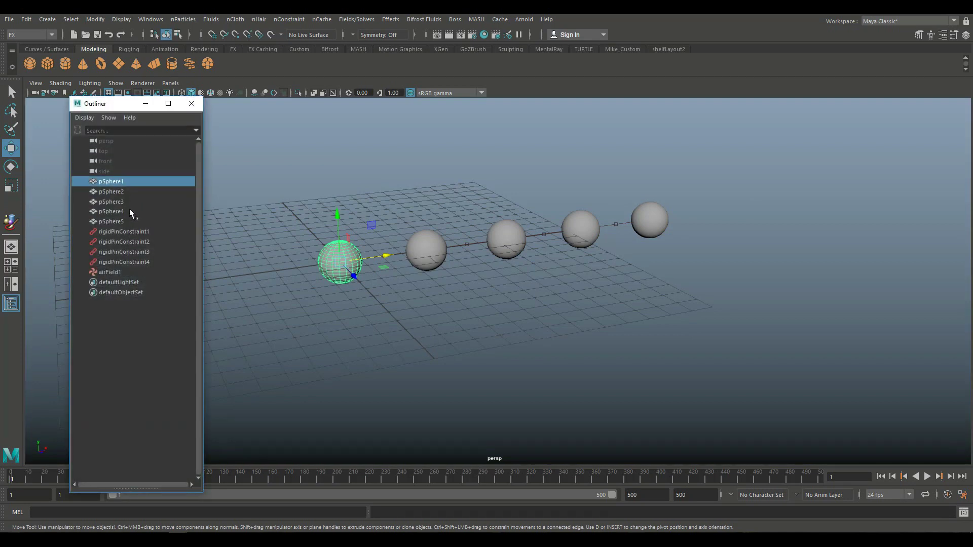
pyautogui.click(114, 273)
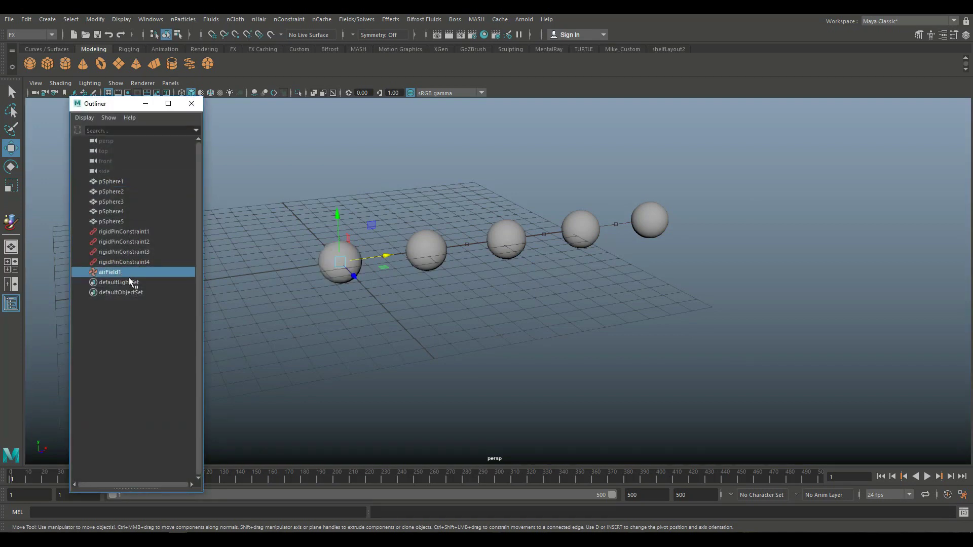
pyautogui.press('Delete')
# - Add a gravity field to the first sphere
pyautogui.click(332, 267)
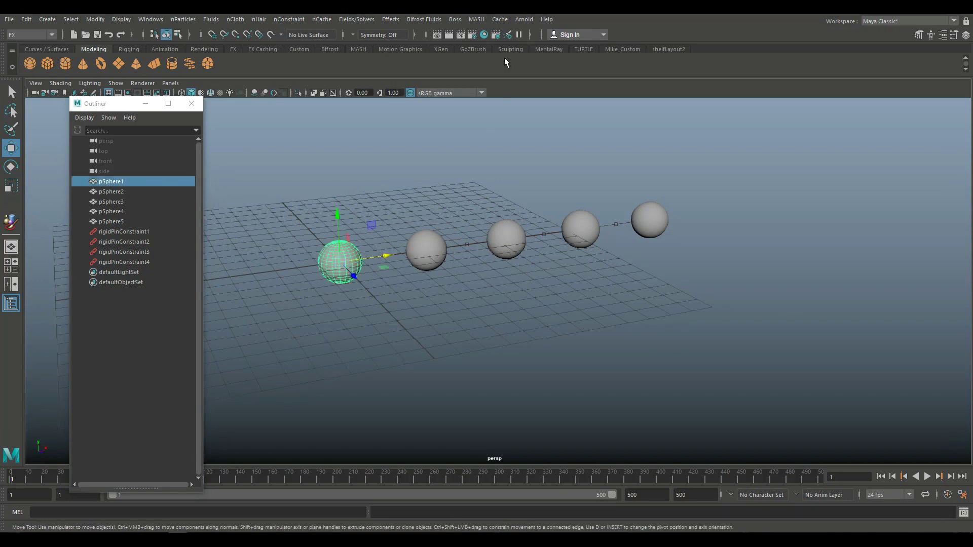
pyautogui.click(363, 22)
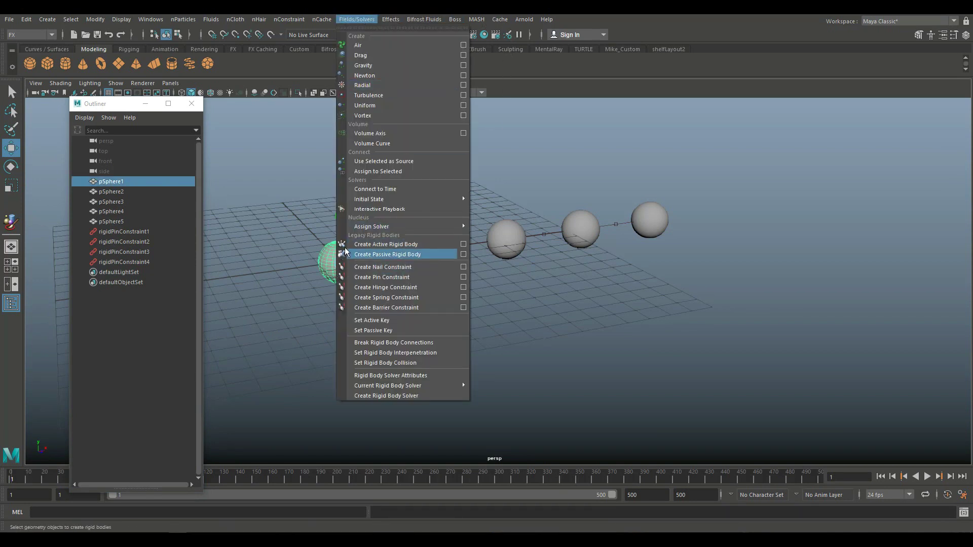
pyautogui.click(381, 68)
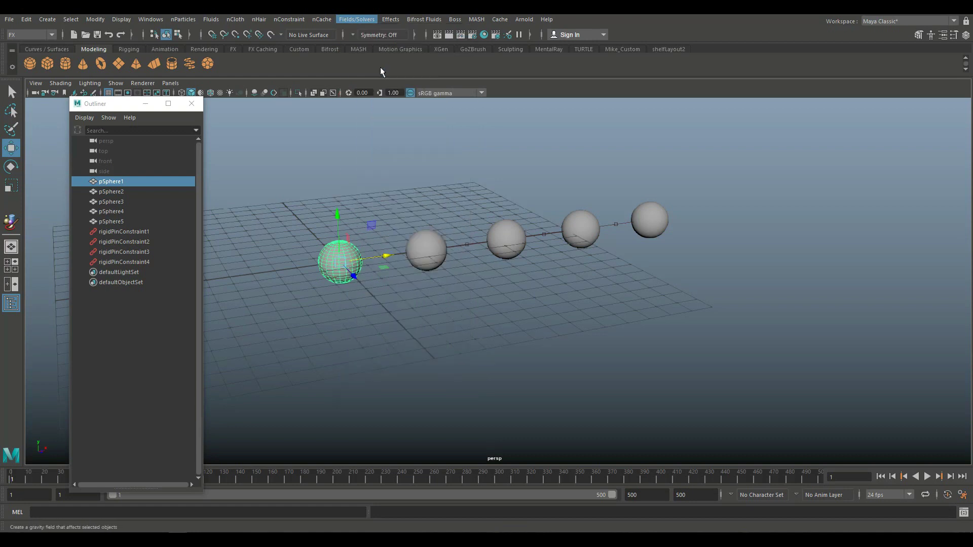
# - Minimize the Outliner and play the gravity simulation to frame 56 to view the hanging chain
pyautogui.click(146, 104)
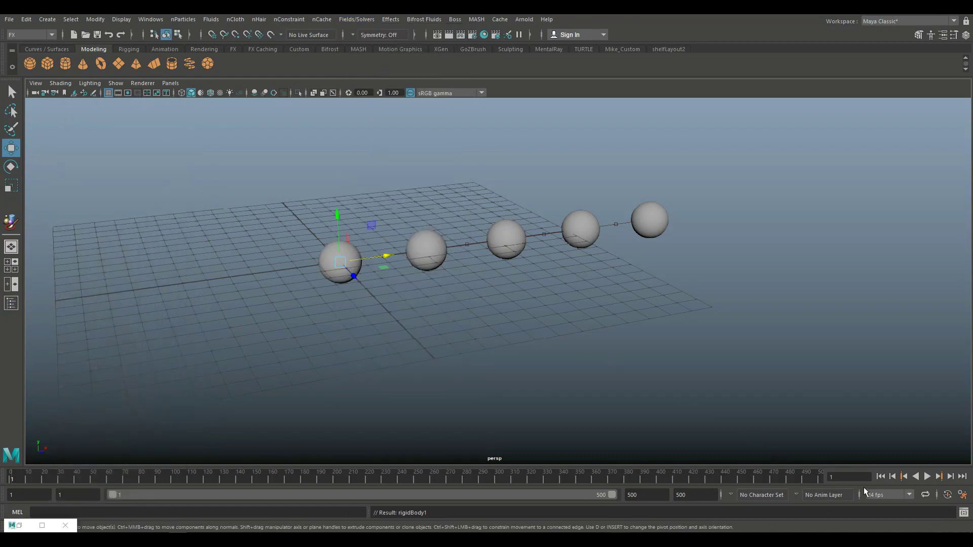
pyautogui.click(927, 477)
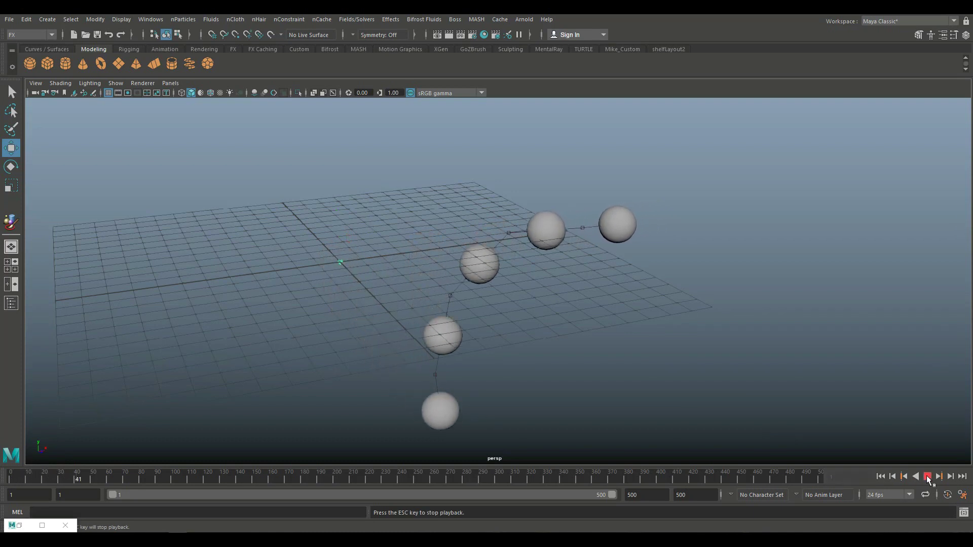
pyautogui.click(927, 477)
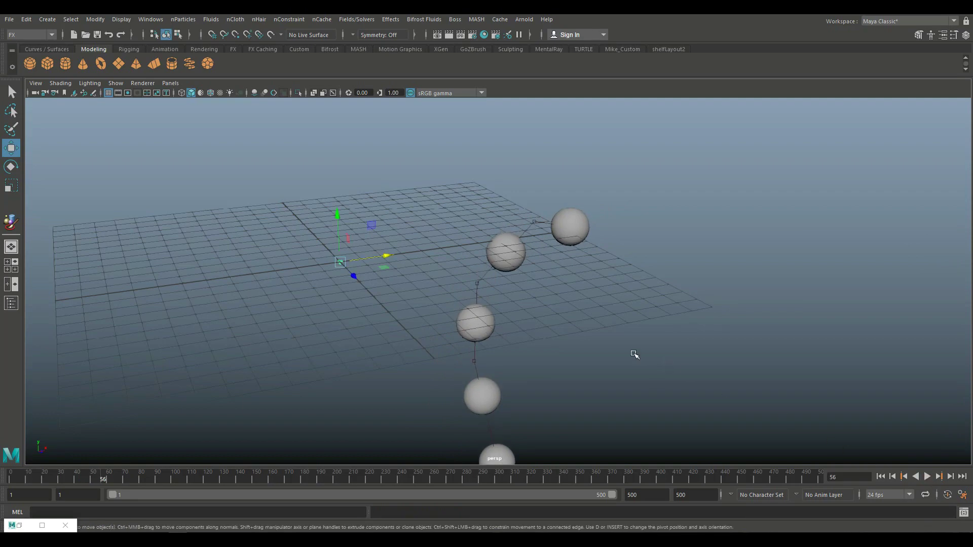
pyautogui.keyDown('alt'); pyautogui.moveTo(566, 338); pyautogui.dragTo(534, 252); pyautogui.keyUp('alt')
pyautogui.keyDown('alt'); pyautogui.moveTo(569, 292); pyautogui.dragTo(595, 332); pyautogui.keyUp('alt')
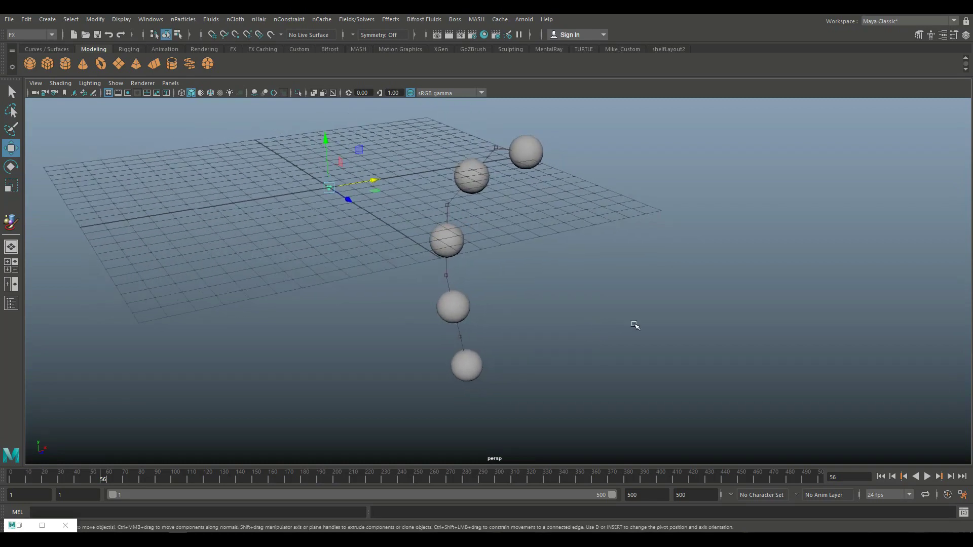